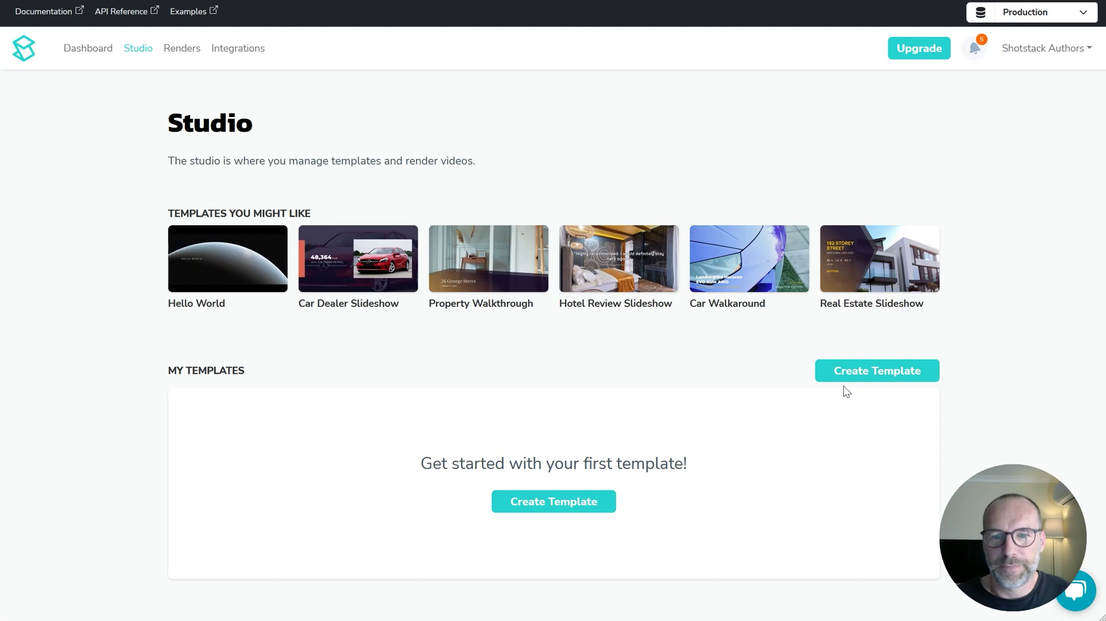
Create a new template named 'First Video' with Video output.
left_click(893, 379)
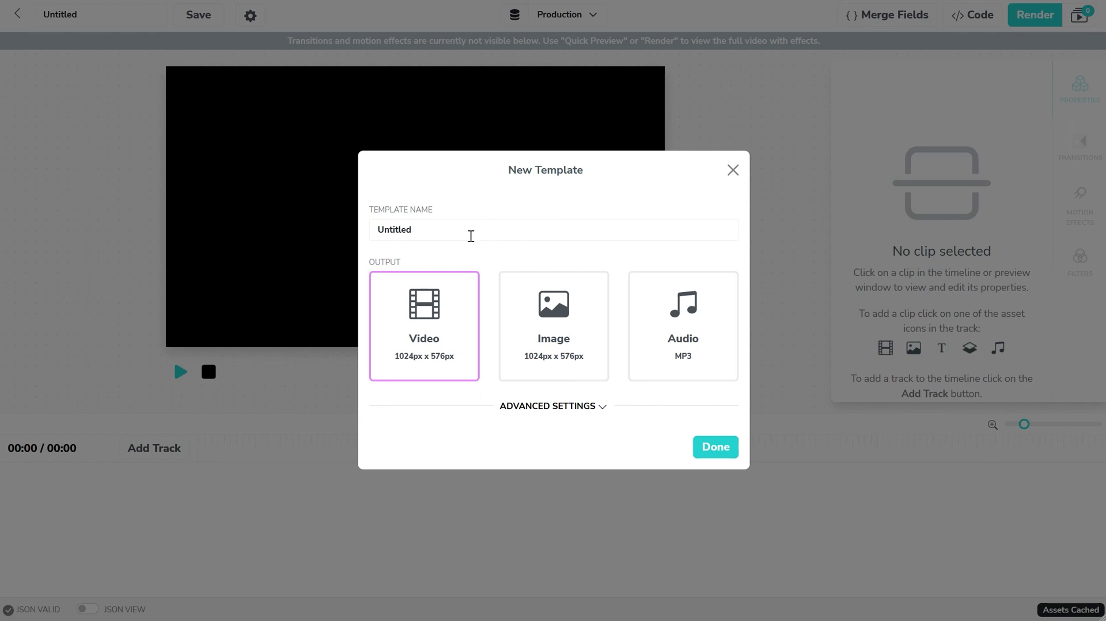
left_click_drag(469, 235, 366, 229)
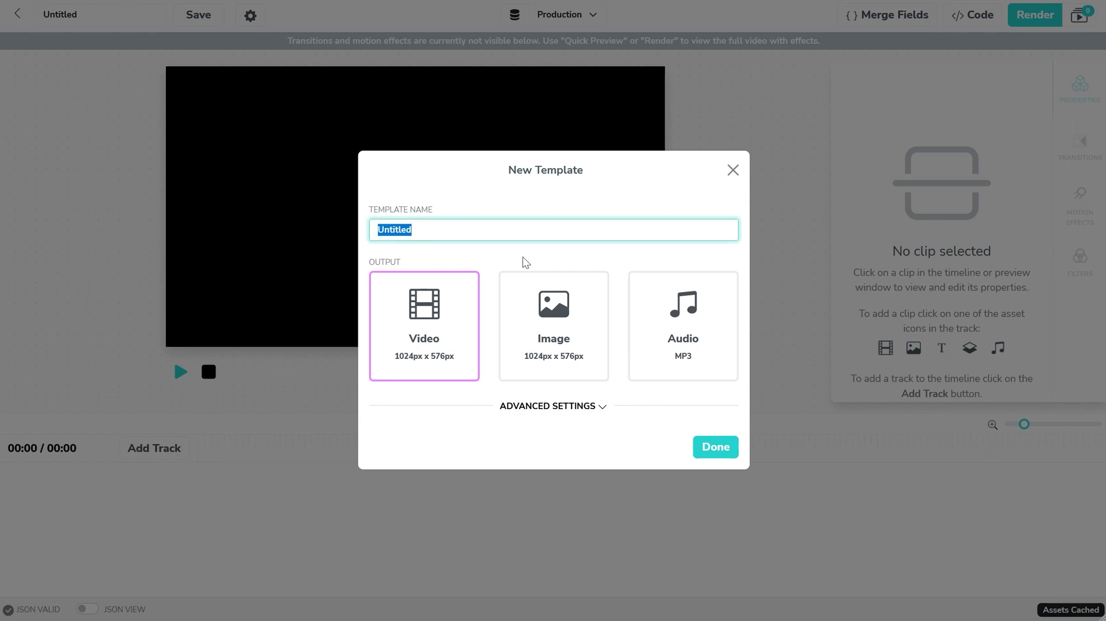
key("BackSpace")
type("First Video")
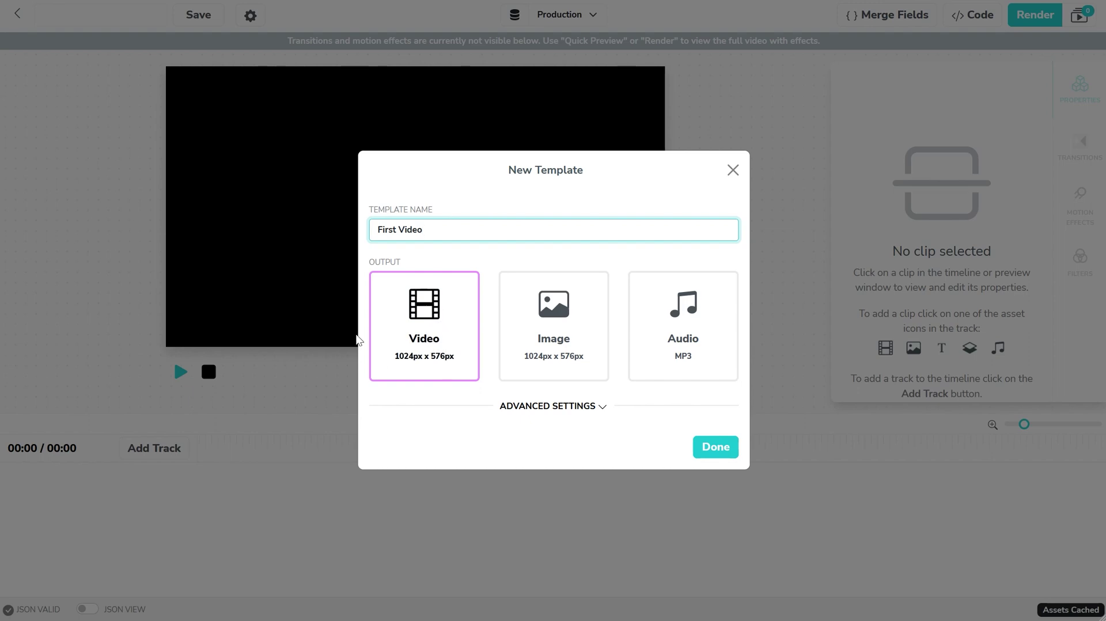
left_click(715, 451)
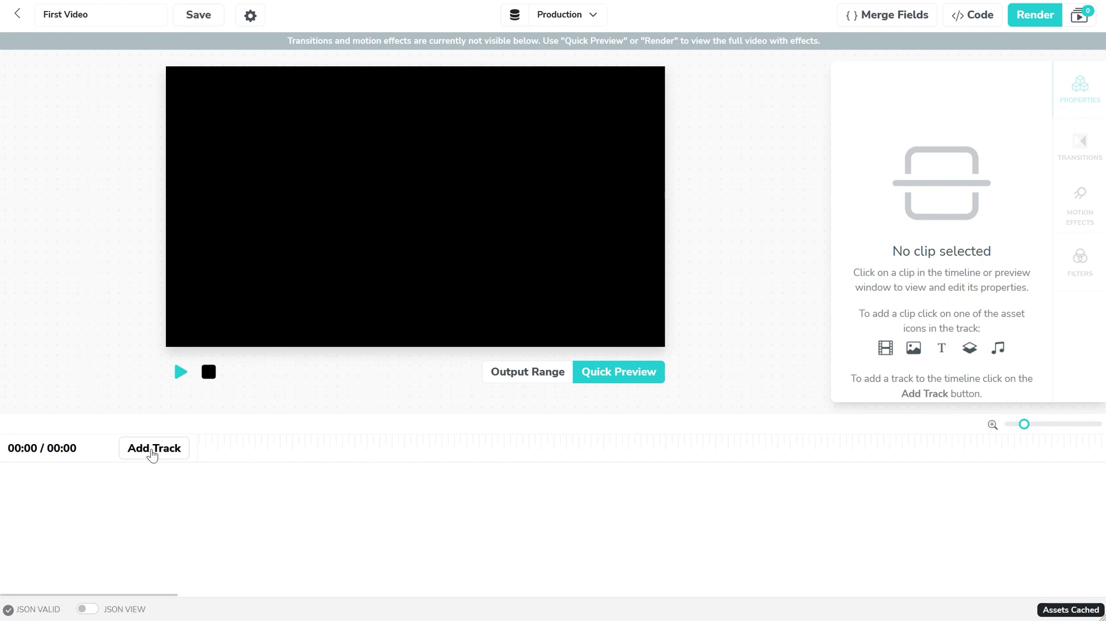
Add Track 1 with a video clip holding the uploaded surfers.mp4 footage.
left_click(151, 450)
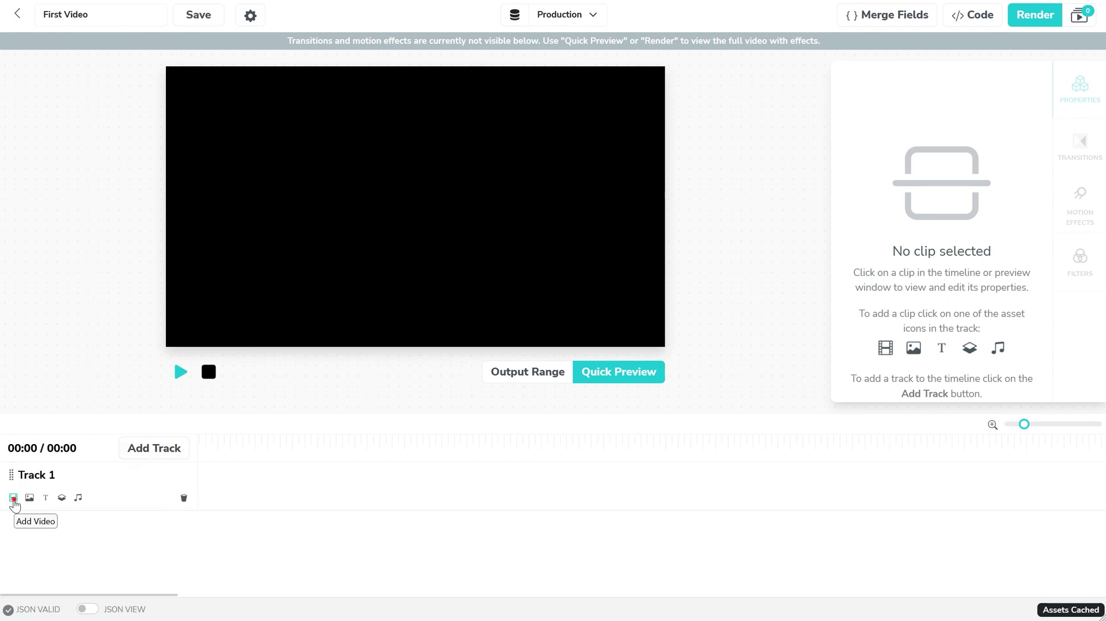
left_click(13, 499)
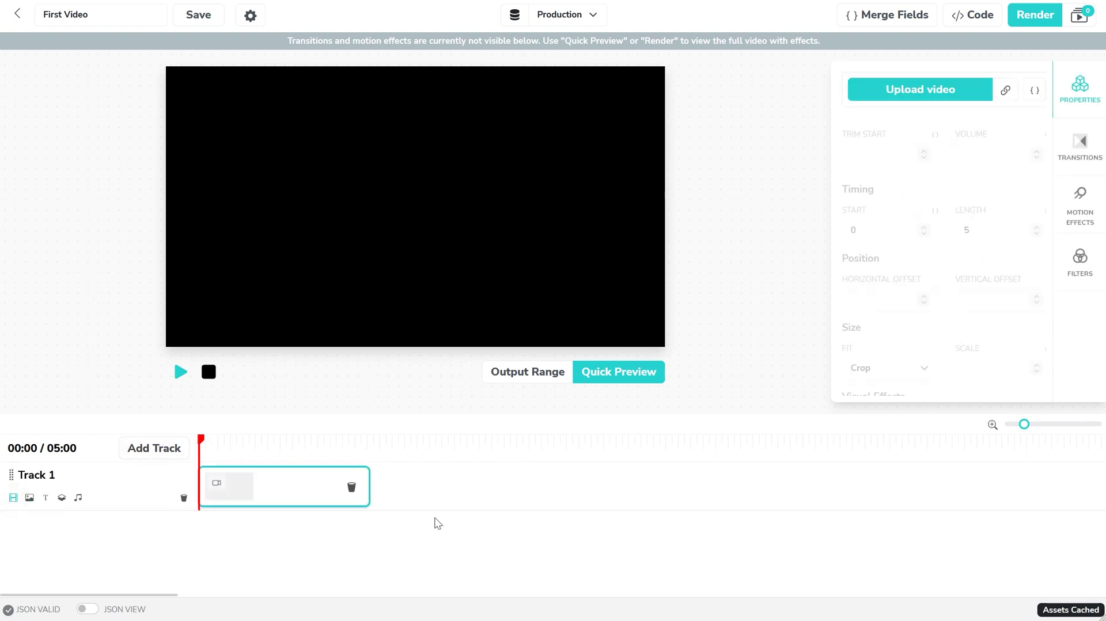
left_click(903, 93)
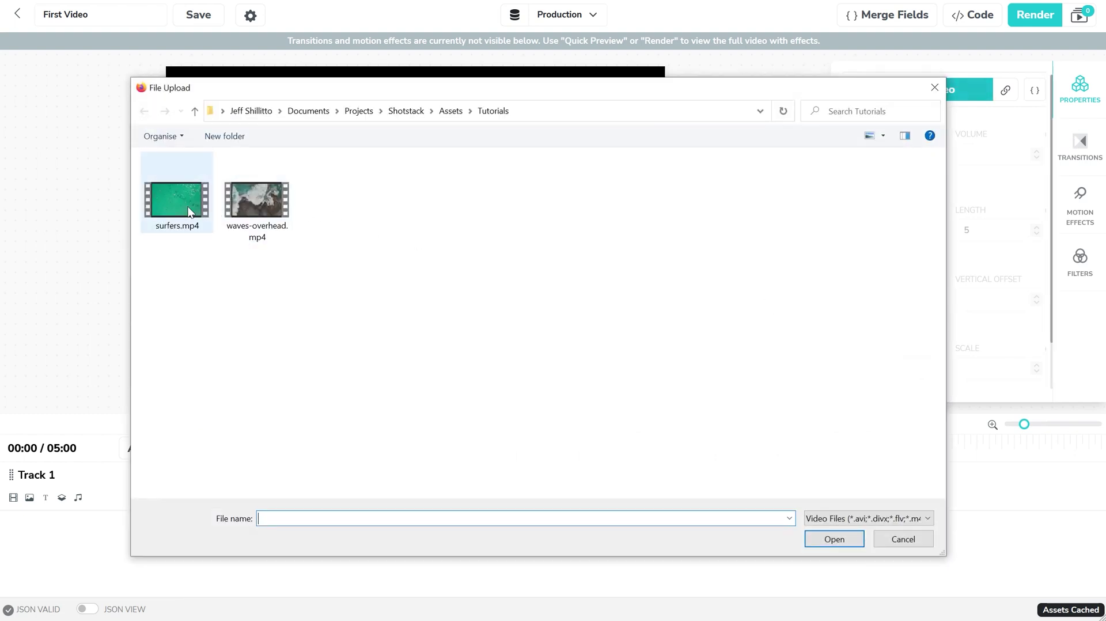
left_click(178, 199)
left_click(831, 538)
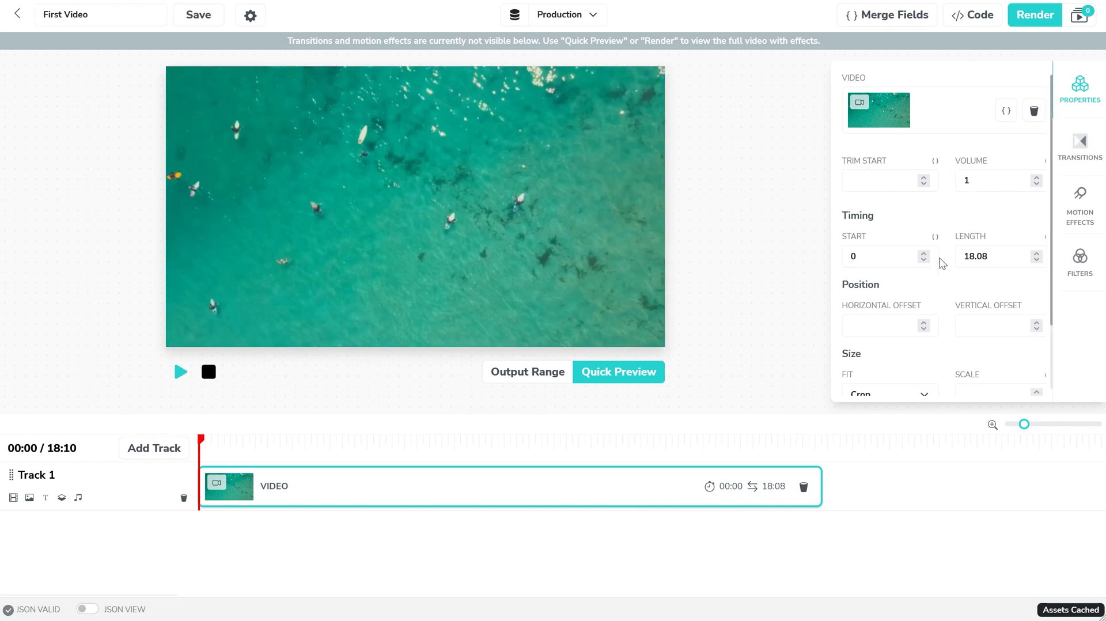
Preview the surfers footage and roughly trim the clip toward 15 seconds.
scroll(945, 345, "down", 2)
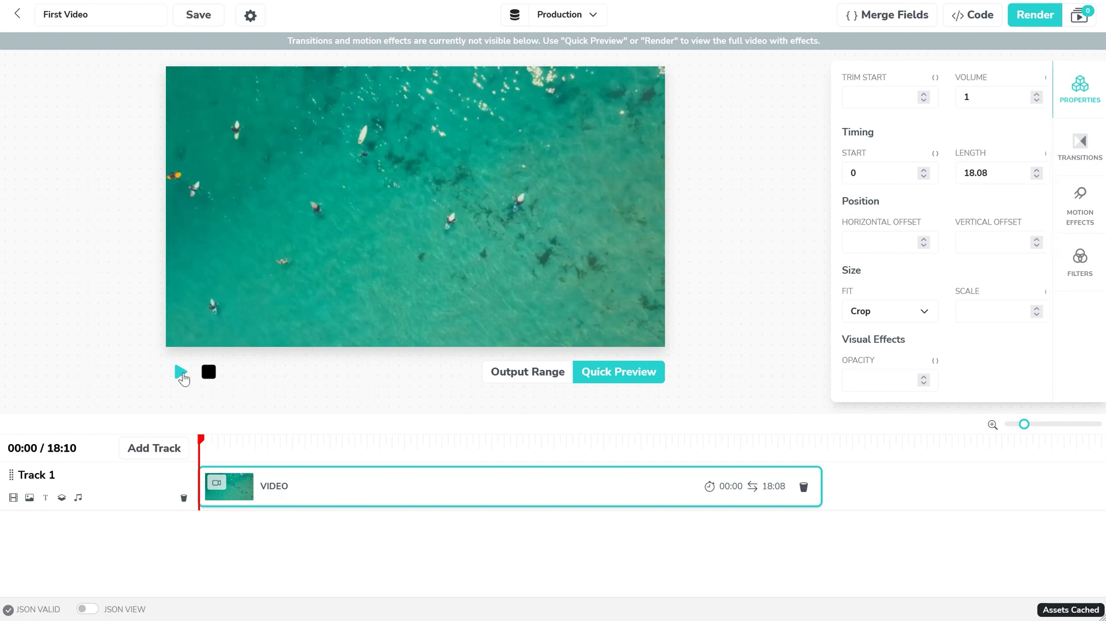
left_click(181, 373)
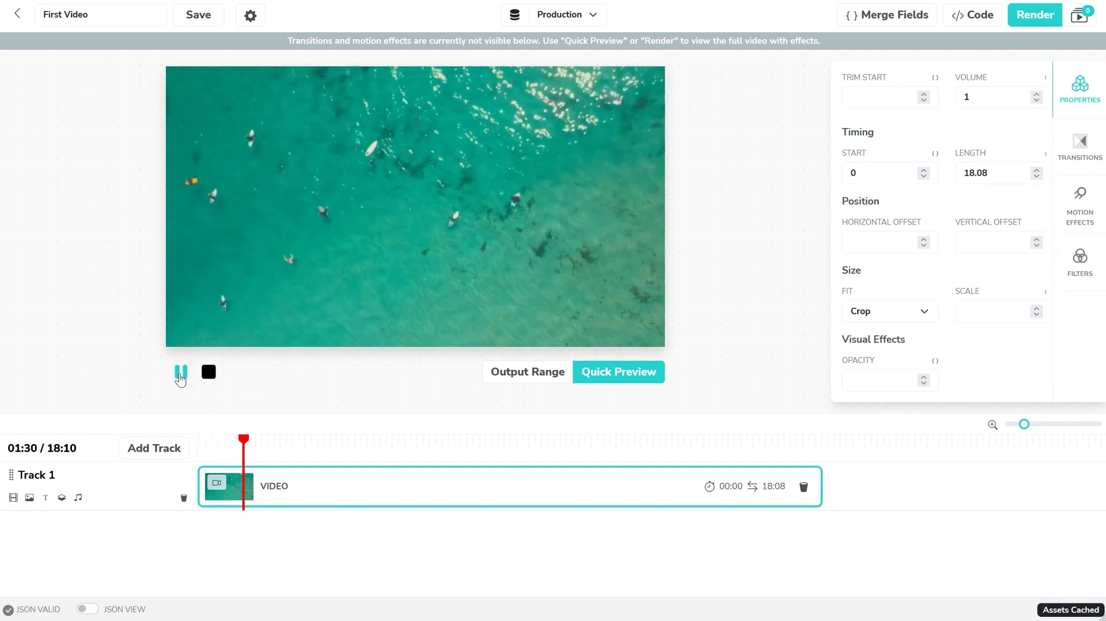
mouse_move(267, 447)
left_mouse_down()
mouse_move(545, 468)
mouse_move(251, 475)
left_mouse_up()
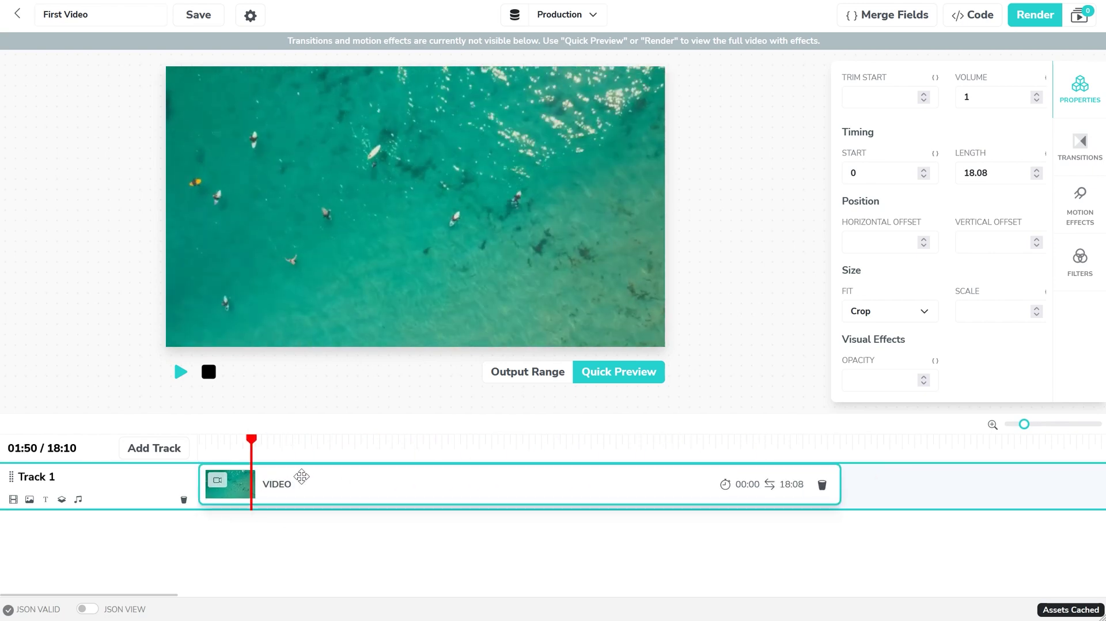
left_click_drag(331, 484, 340, 486)
left_click_drag(830, 481, 708, 482)
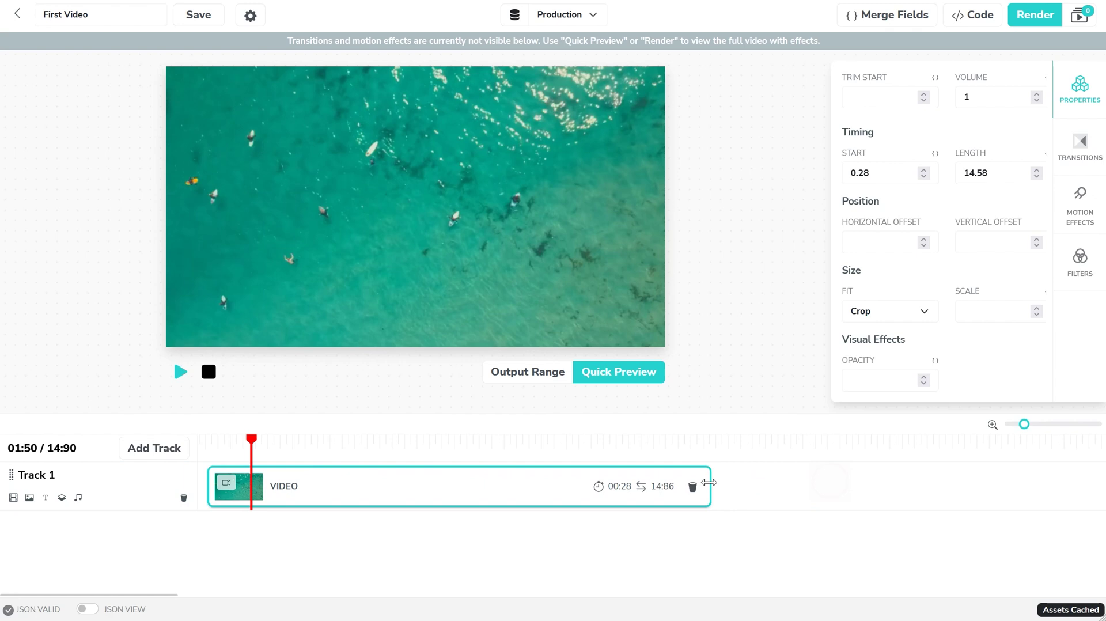
left_click_drag(532, 485, 464, 484)
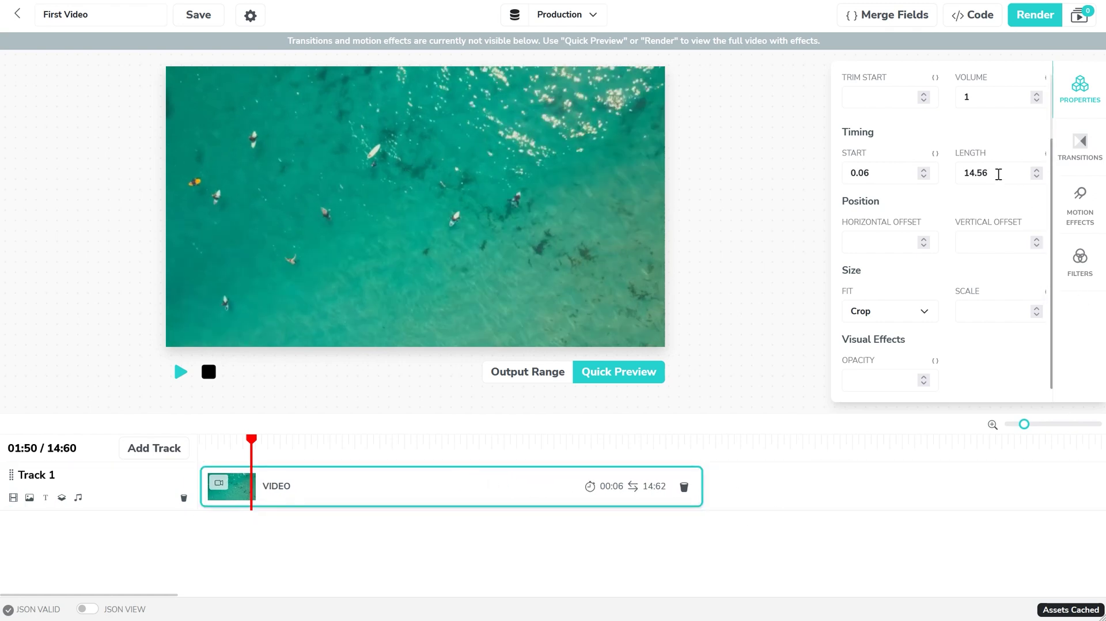
Set the clip's Timing to length 15 and start 0.
left_click_drag(1019, 174, 959, 175)
type("15")
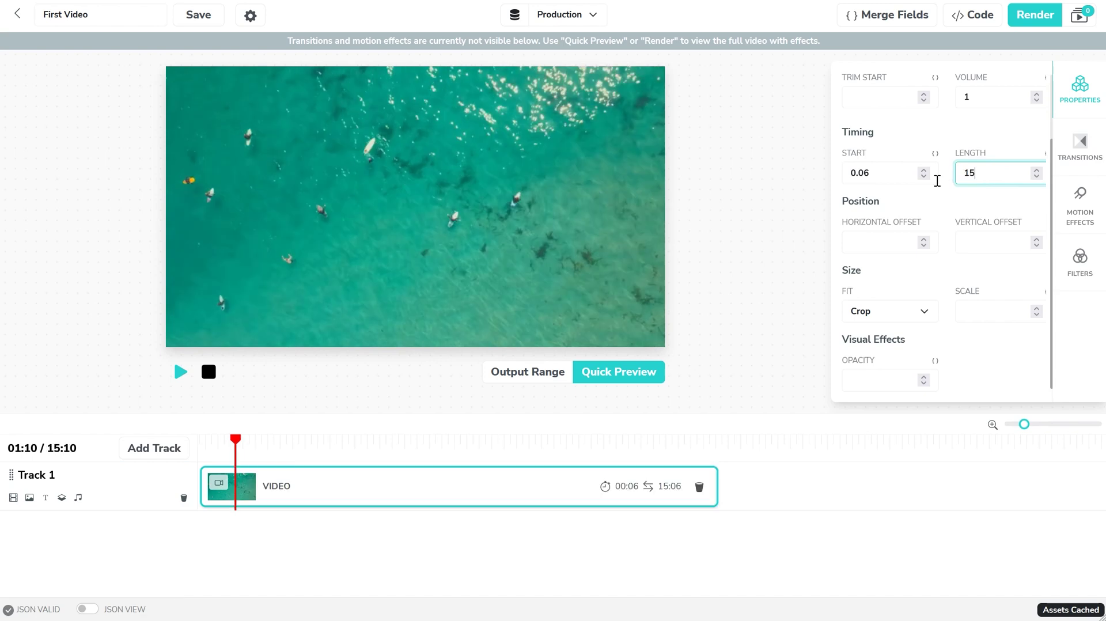
left_click_drag(886, 170, 829, 170)
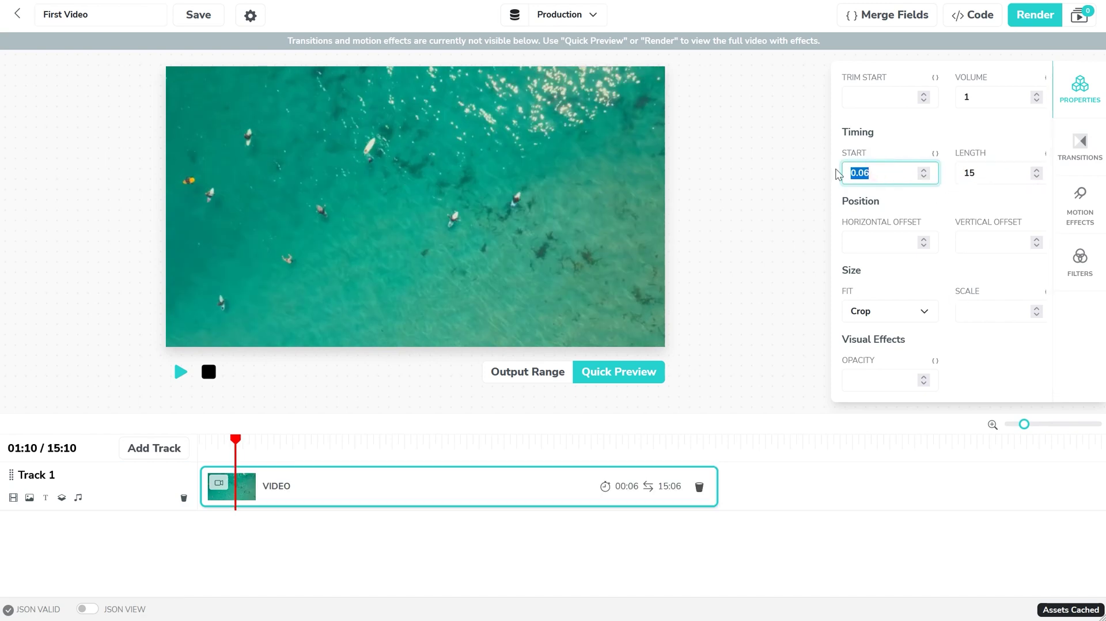
type("0")
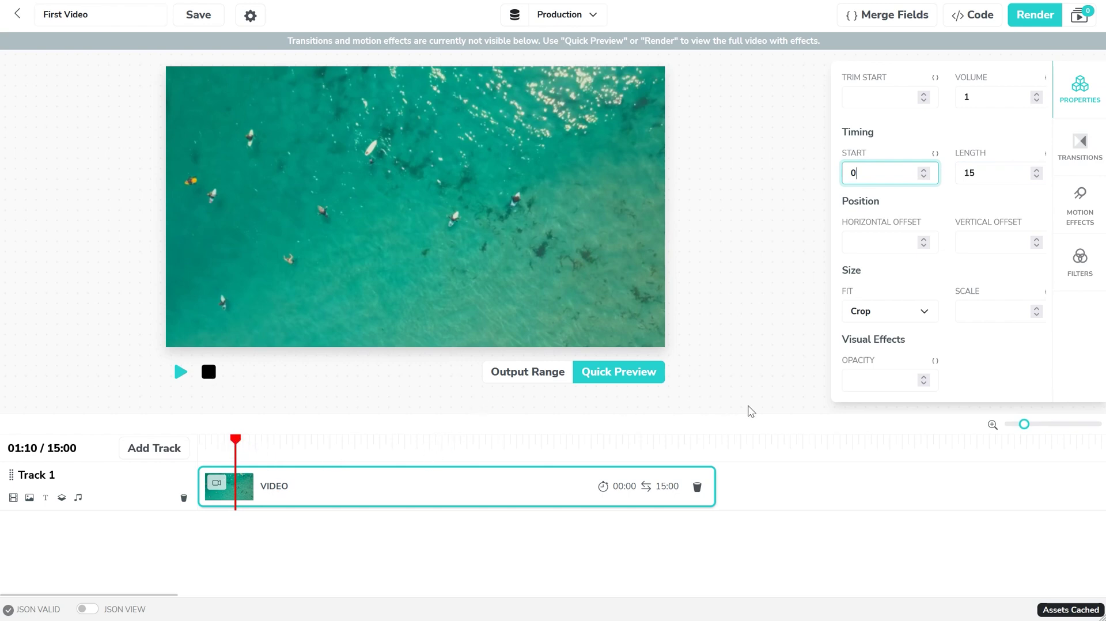
Add a new top track with a text clip reading 'MY FIRST VIDEO'.
left_click(150, 452)
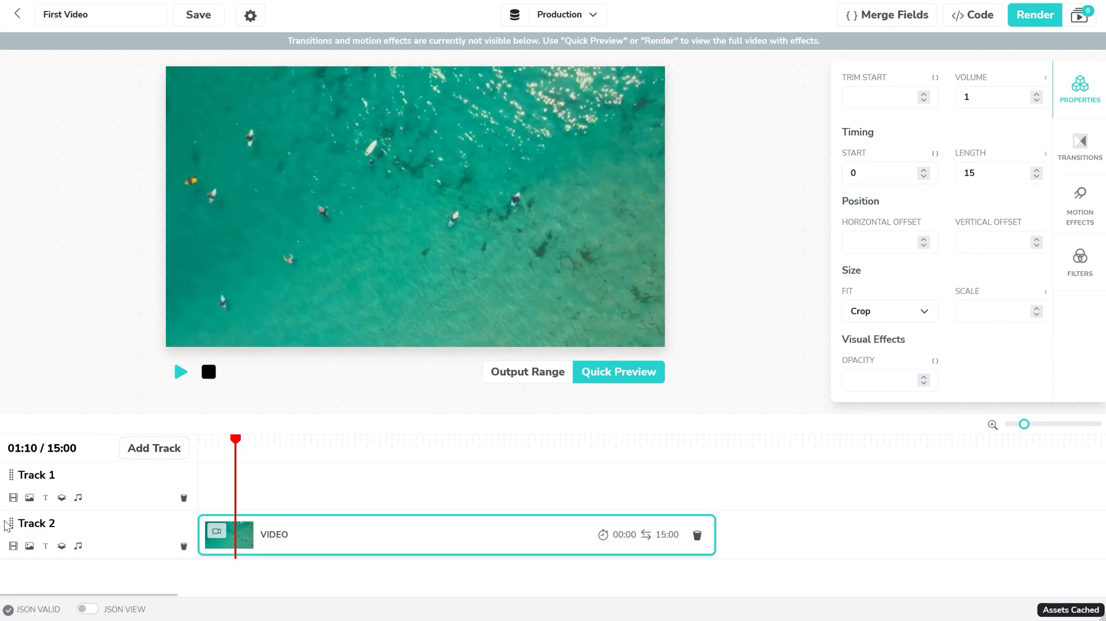
left_click(45, 498)
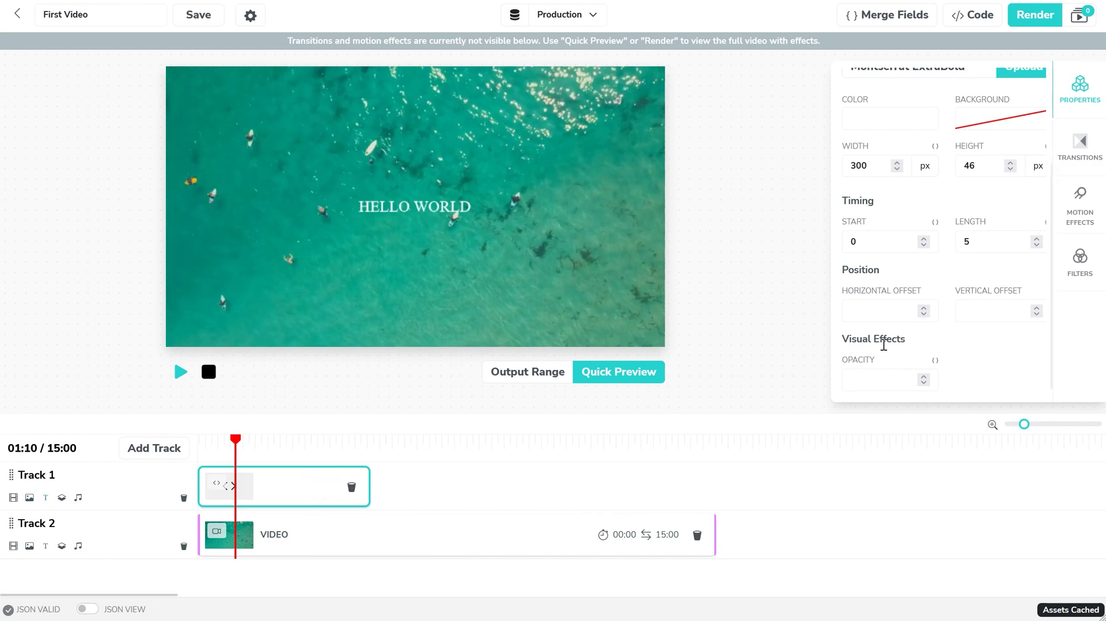
scroll(1041, 241, "up", 2)
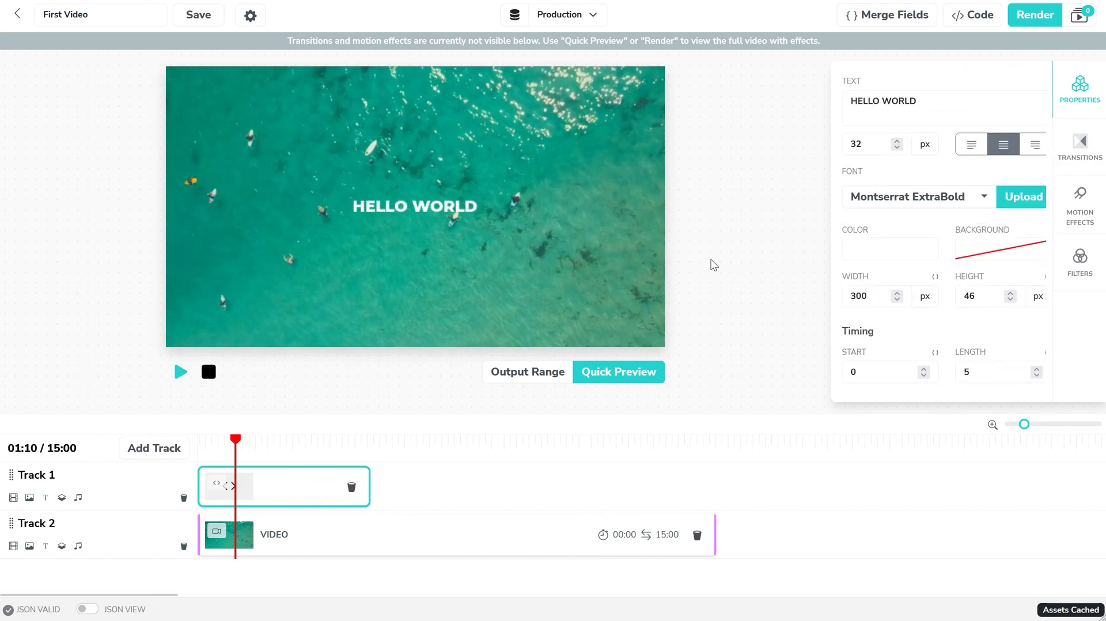
left_click_drag(937, 102, 821, 102)
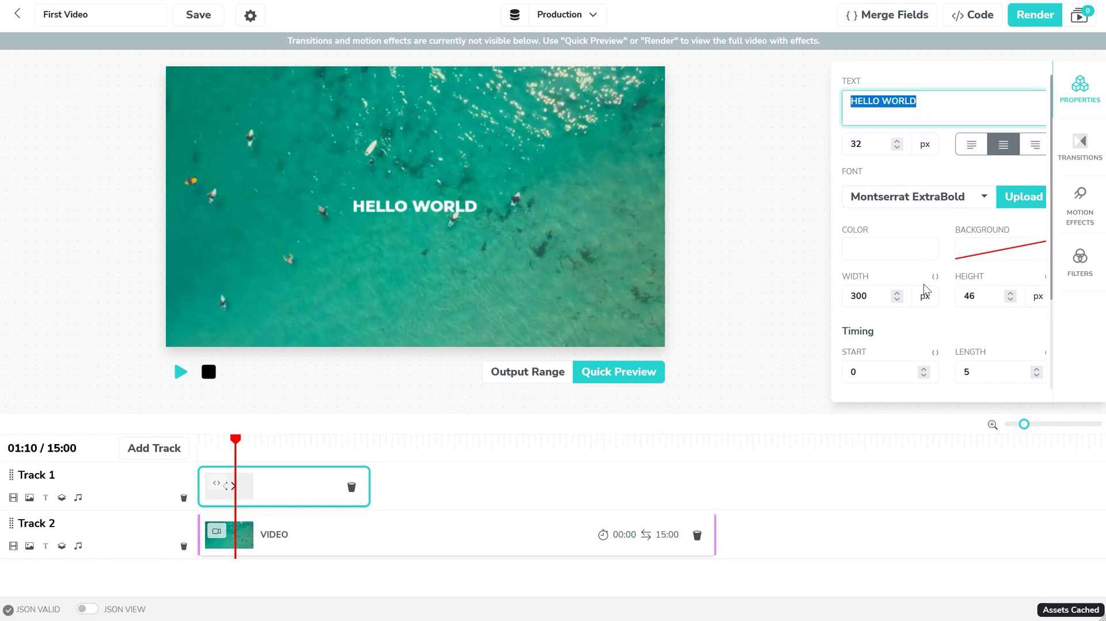
type("MY ")
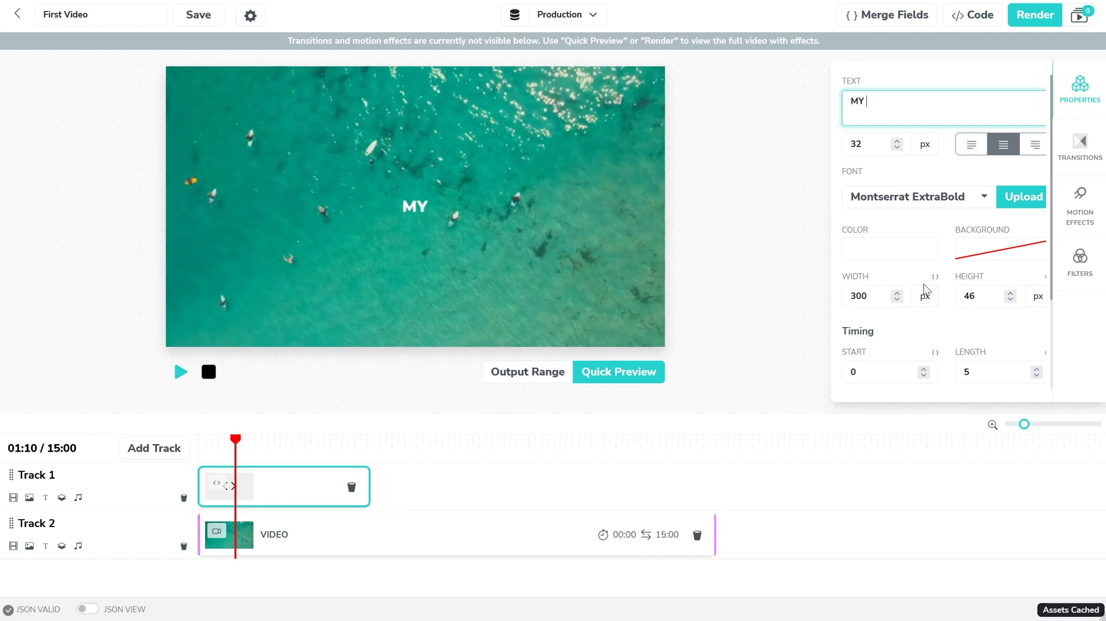
type("FIRST VIDEO")
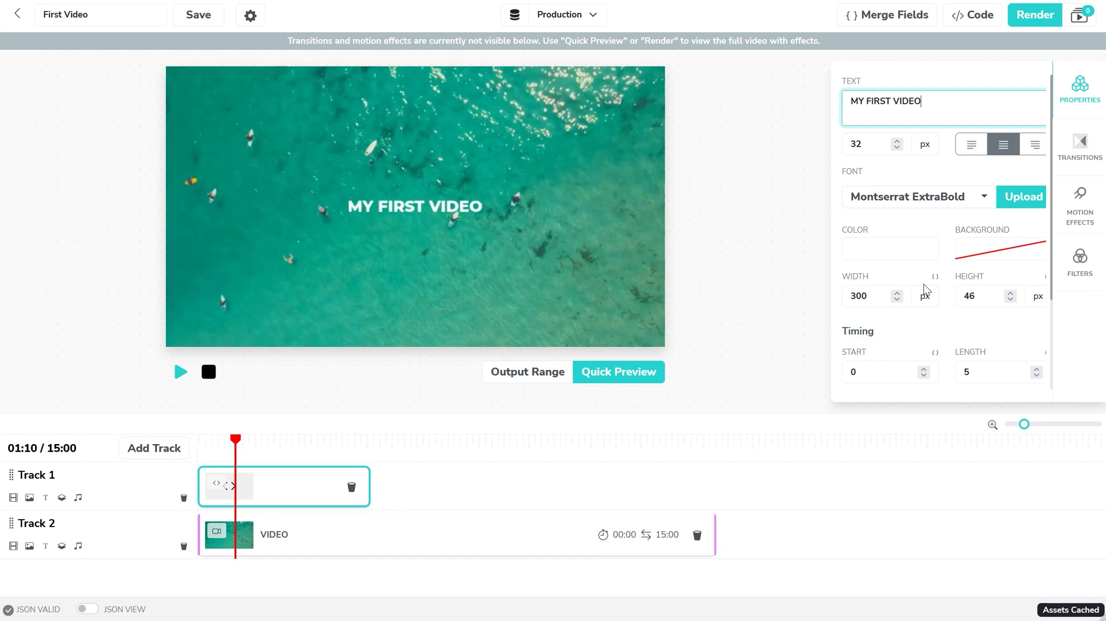
Enlarge the title box to about 392×80 and move it to the video's upper-left.
left_click(397, 206)
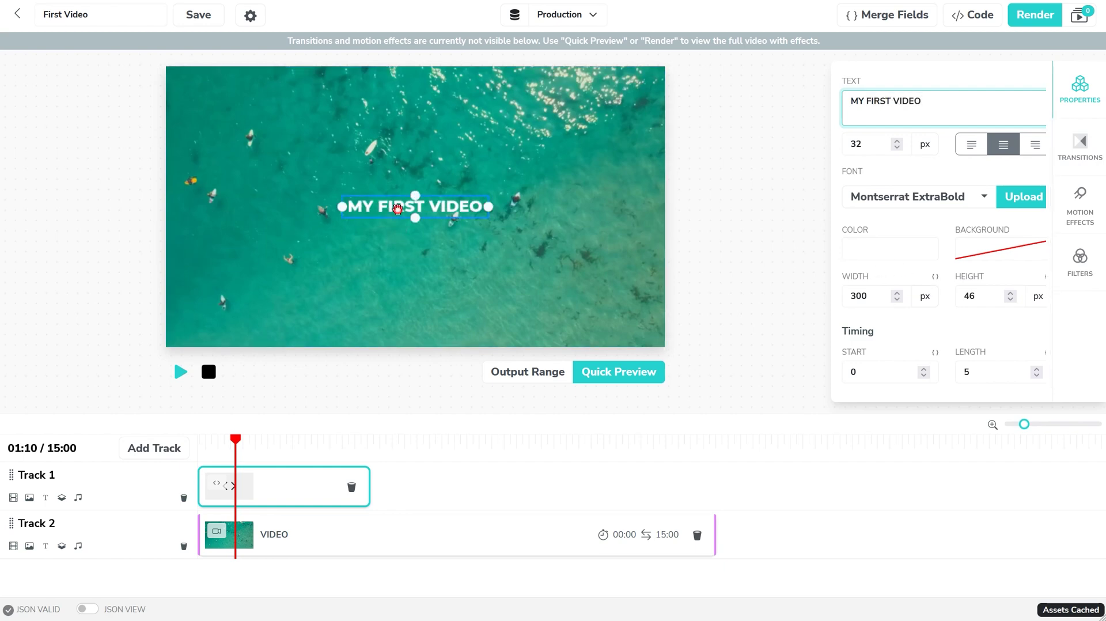
left_click_drag(415, 214, 415, 224)
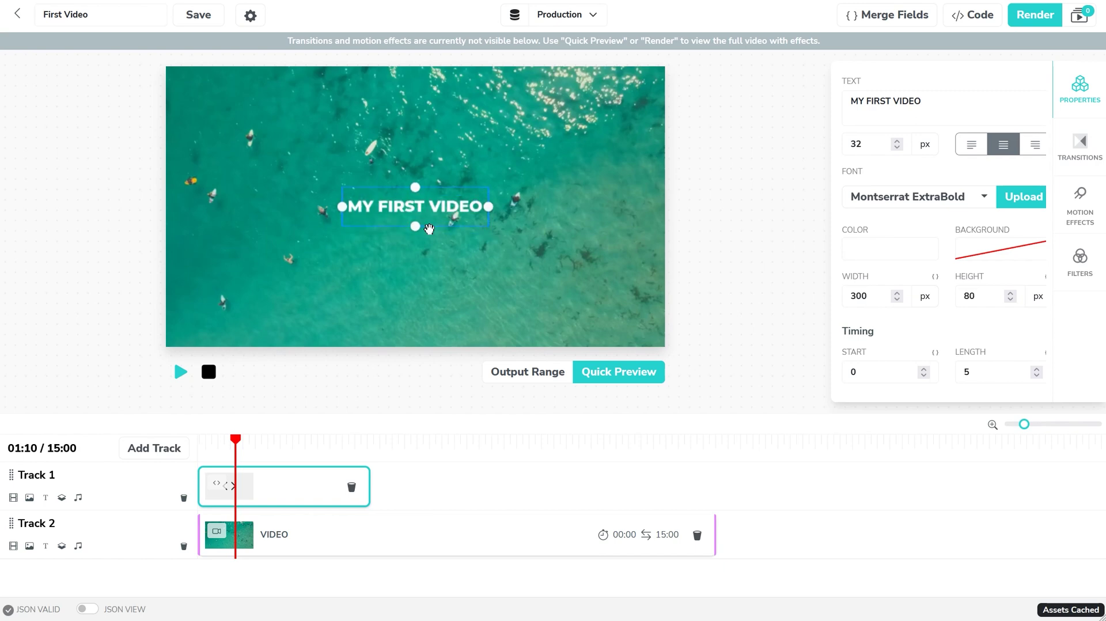
left_click_drag(489, 206, 511, 206)
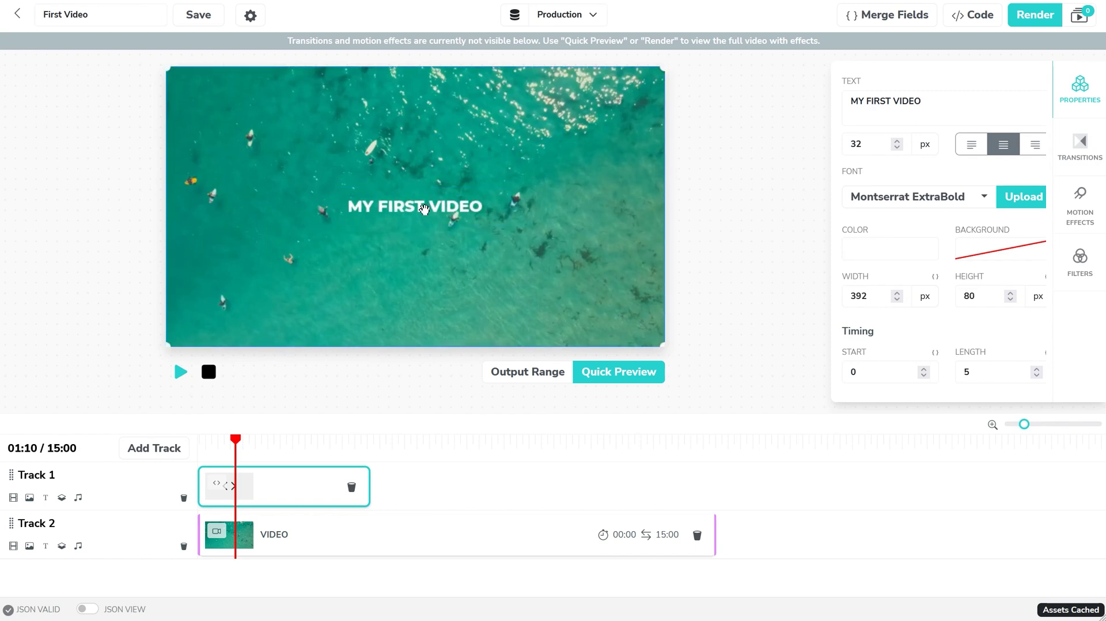
mouse_move(444, 209)
left_mouse_down()
mouse_move(346, 109)
mouse_move(300, 107)
left_mouse_up()
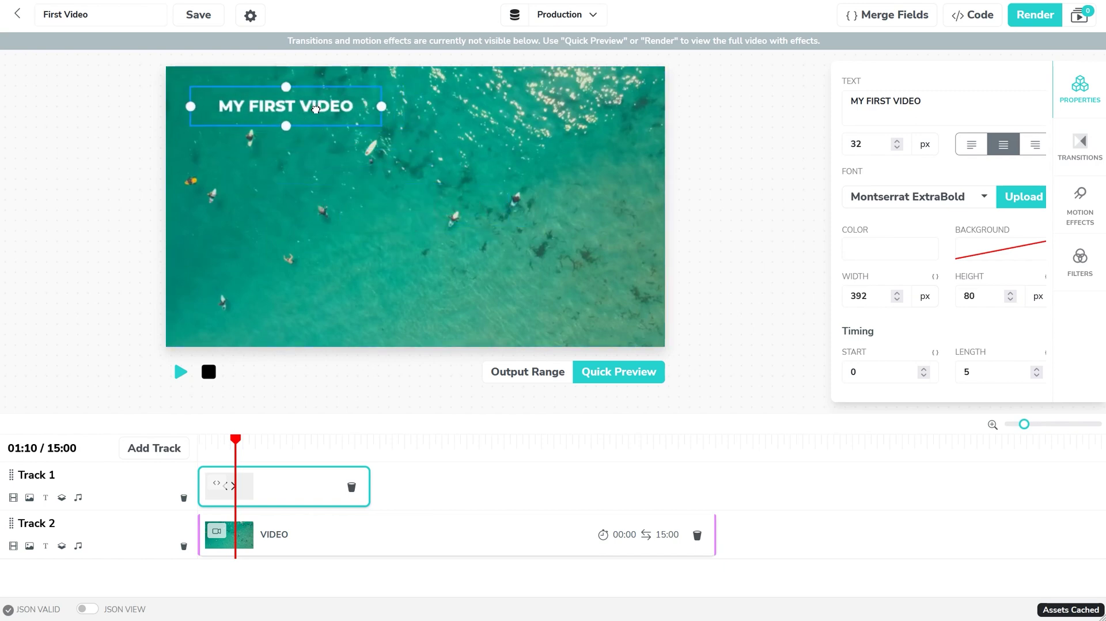
Change the title font to Clear Sans.
left_click(985, 196)
left_click(896, 344)
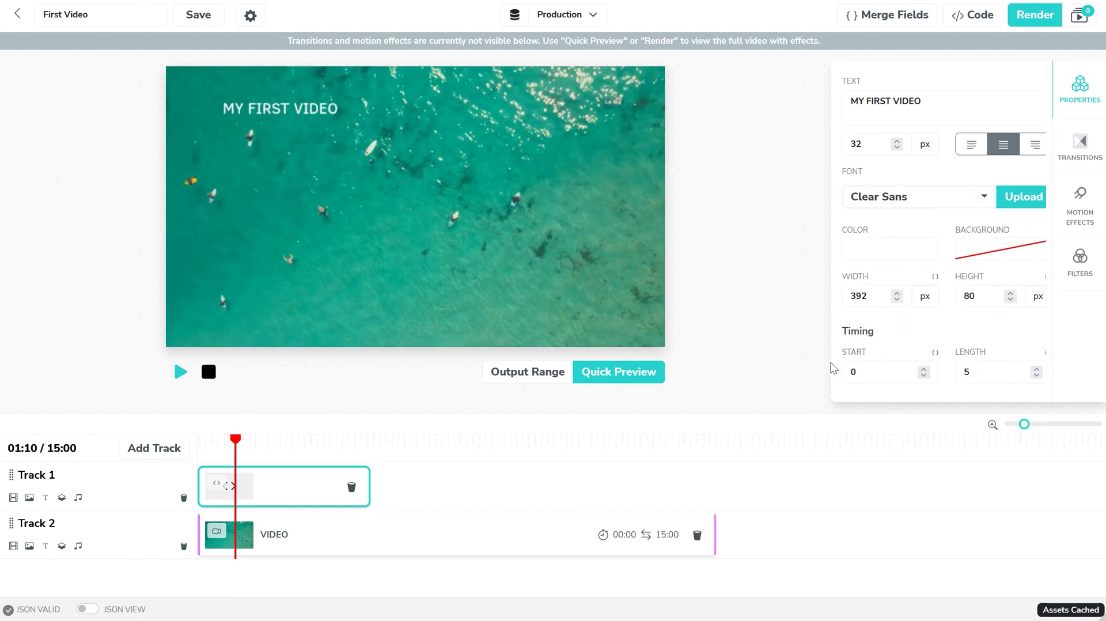
scroll(950, 294, "down", 3)
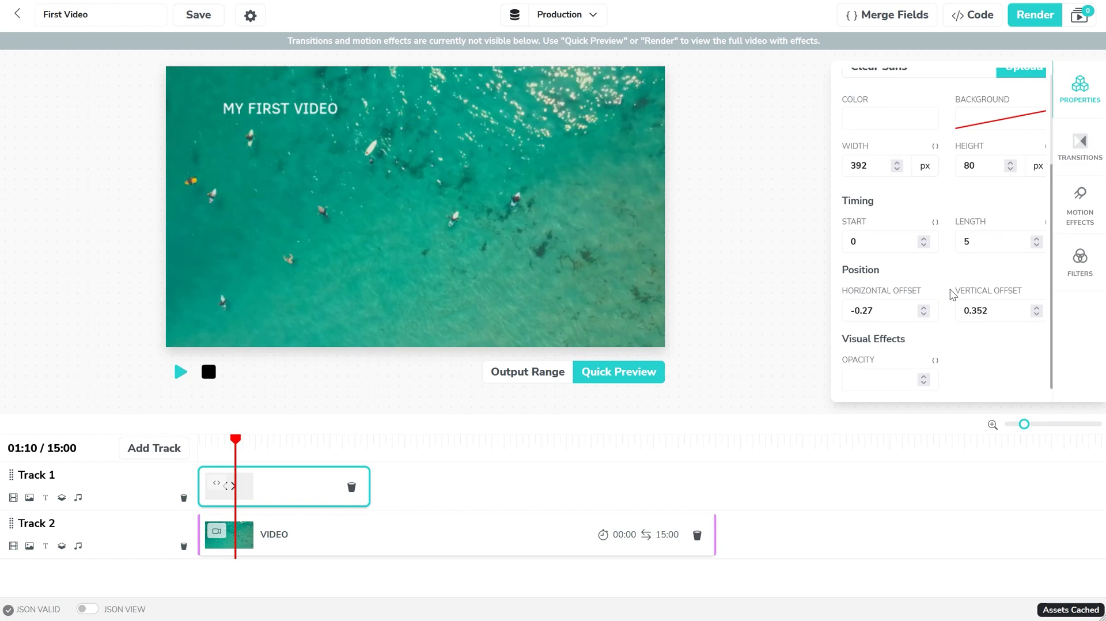
Extend the title clip to 15 seconds and play back the preview.
double_click(977, 245)
type("15")
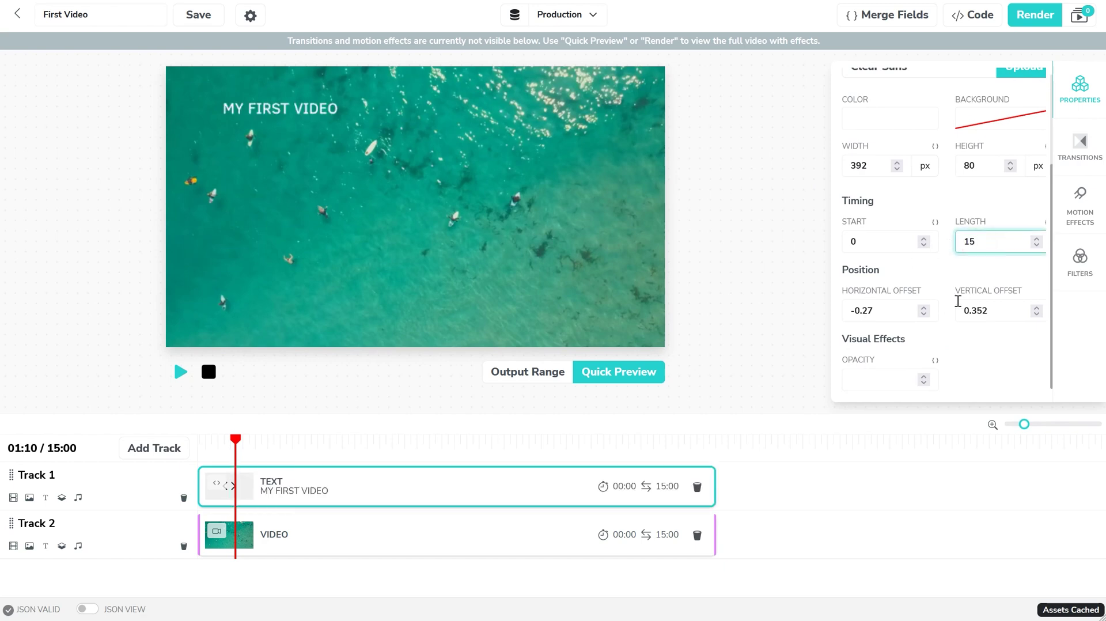
left_click(752, 354)
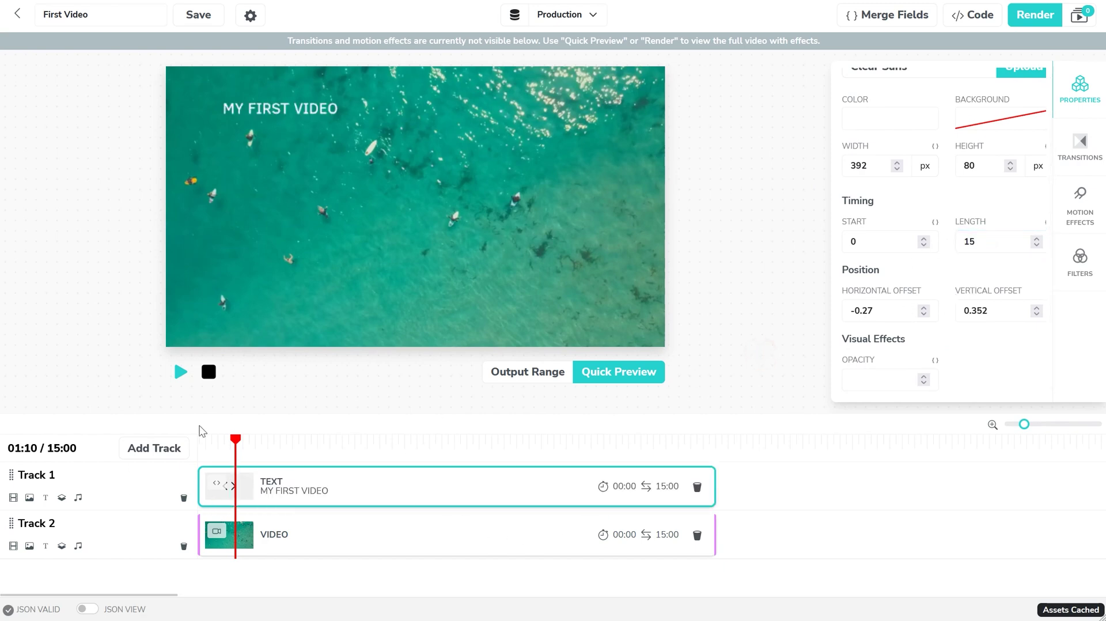
left_click(178, 373)
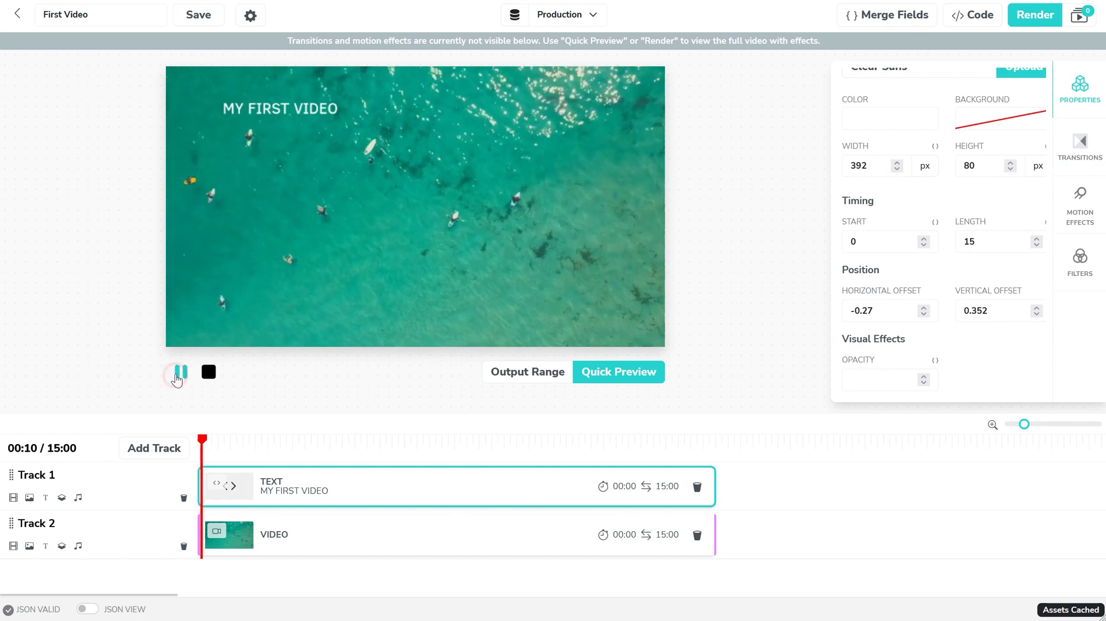
left_click(208, 375)
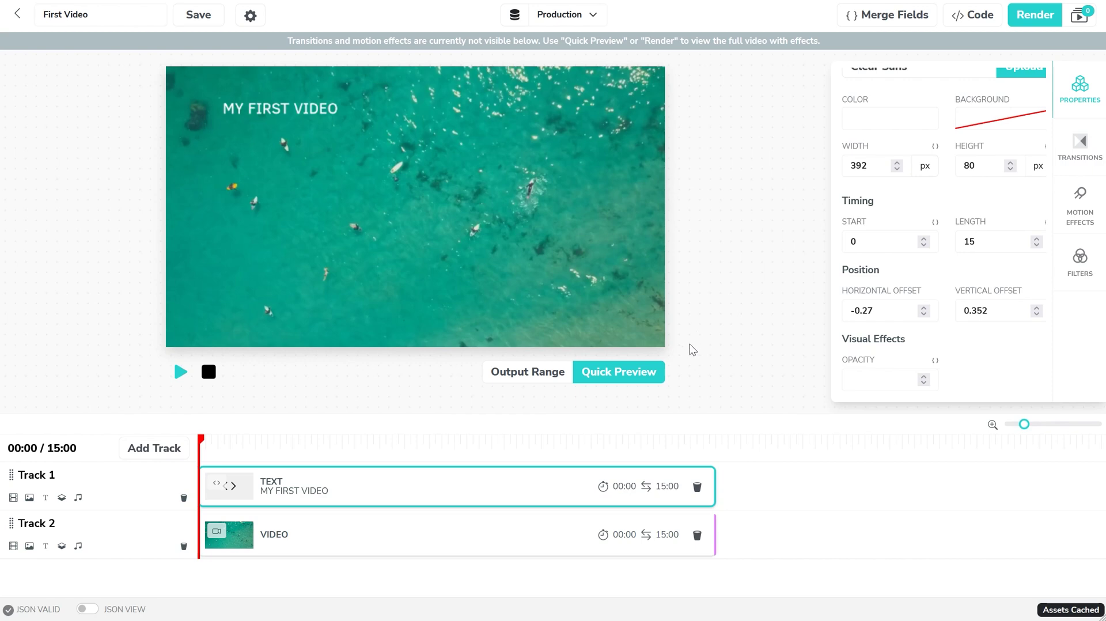
Render the video, play the finished render, and copy its Render ID.
left_click(1033, 22)
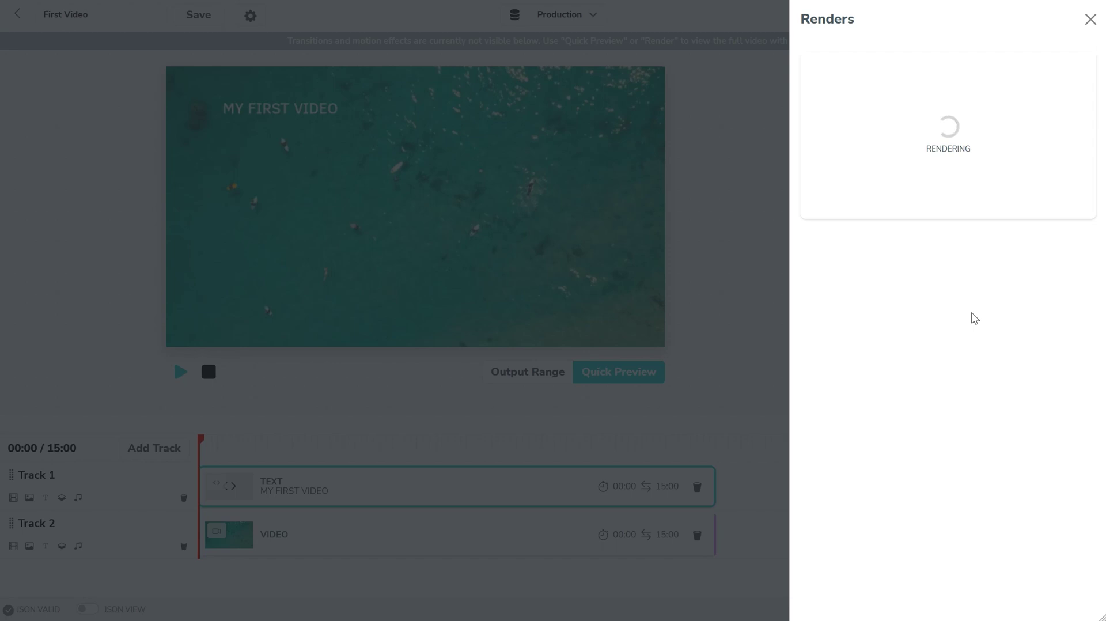
left_click(938, 141)
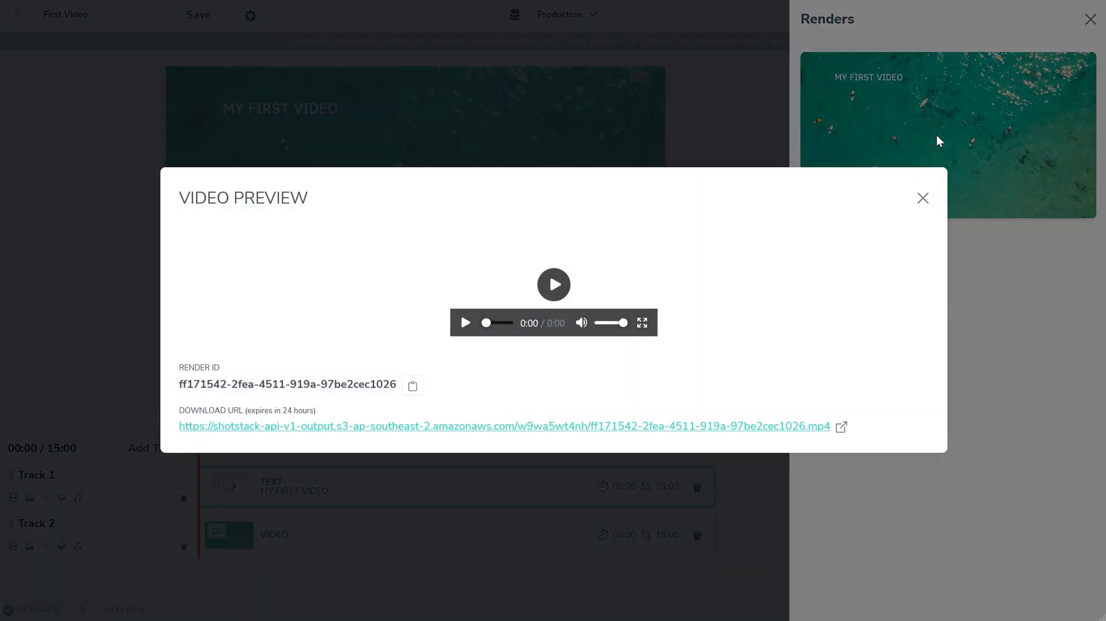
left_click(570, 281)
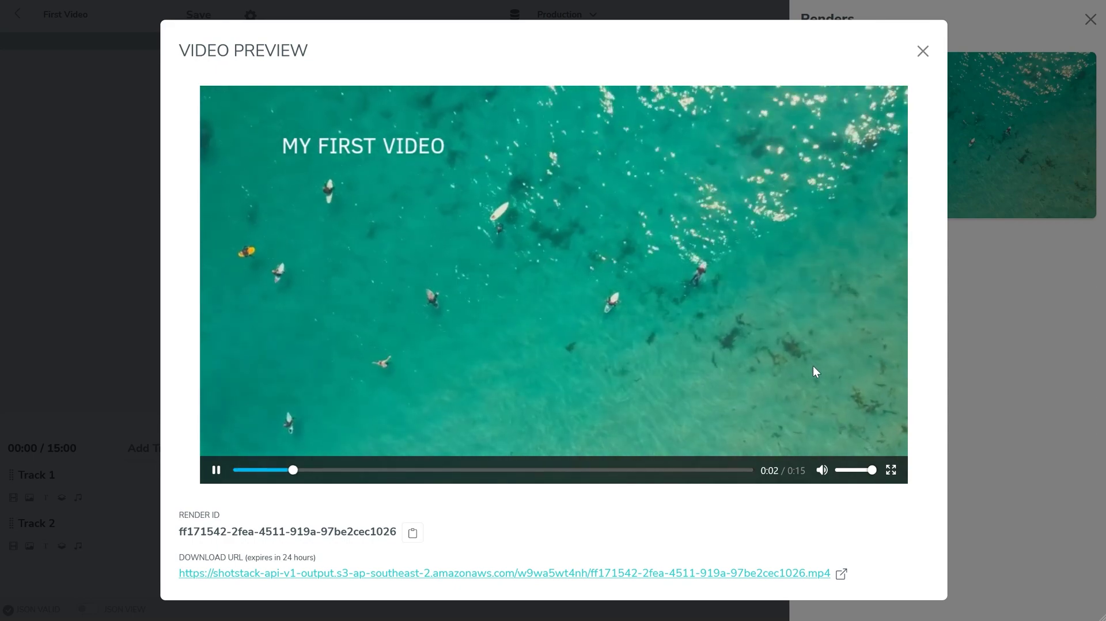
left_click(412, 533)
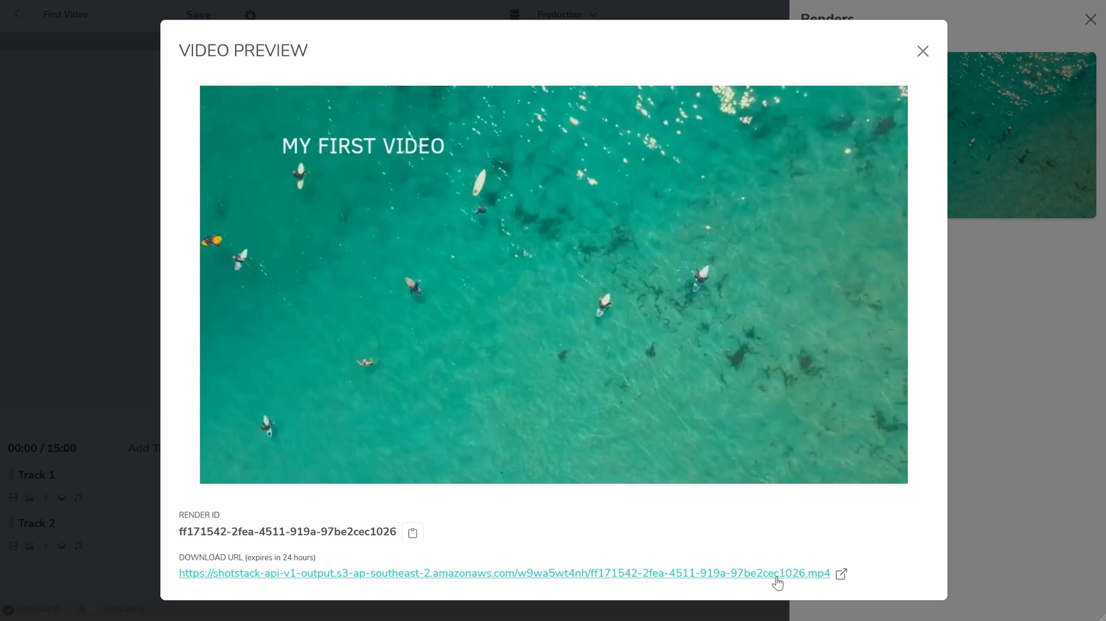
left_click(922, 52)
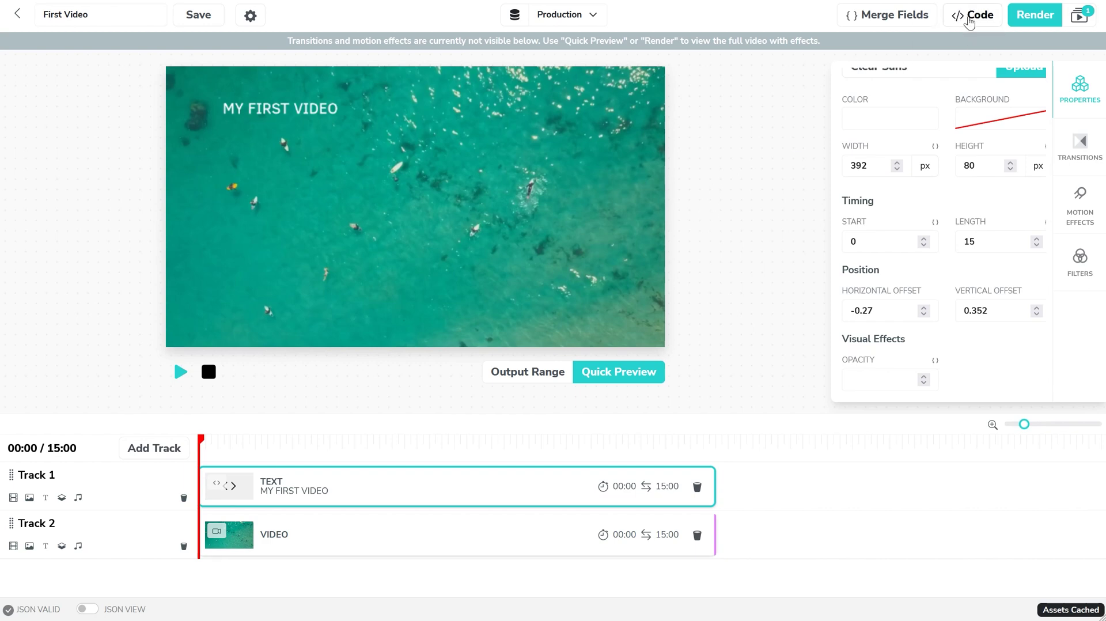
left_click(969, 22)
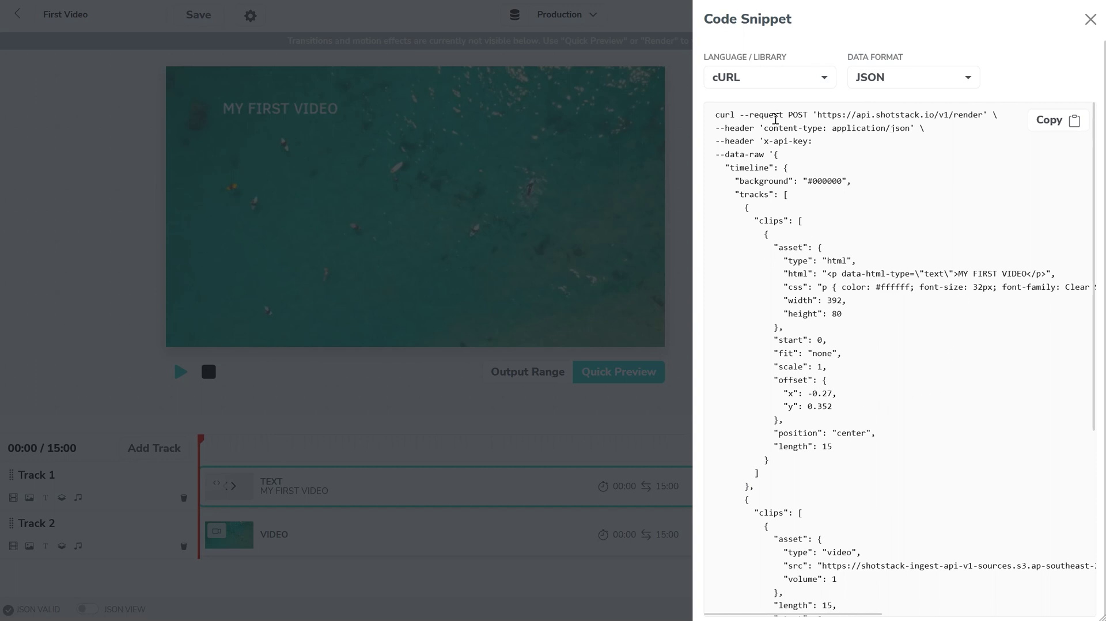
left_click(803, 81)
left_click(783, 132)
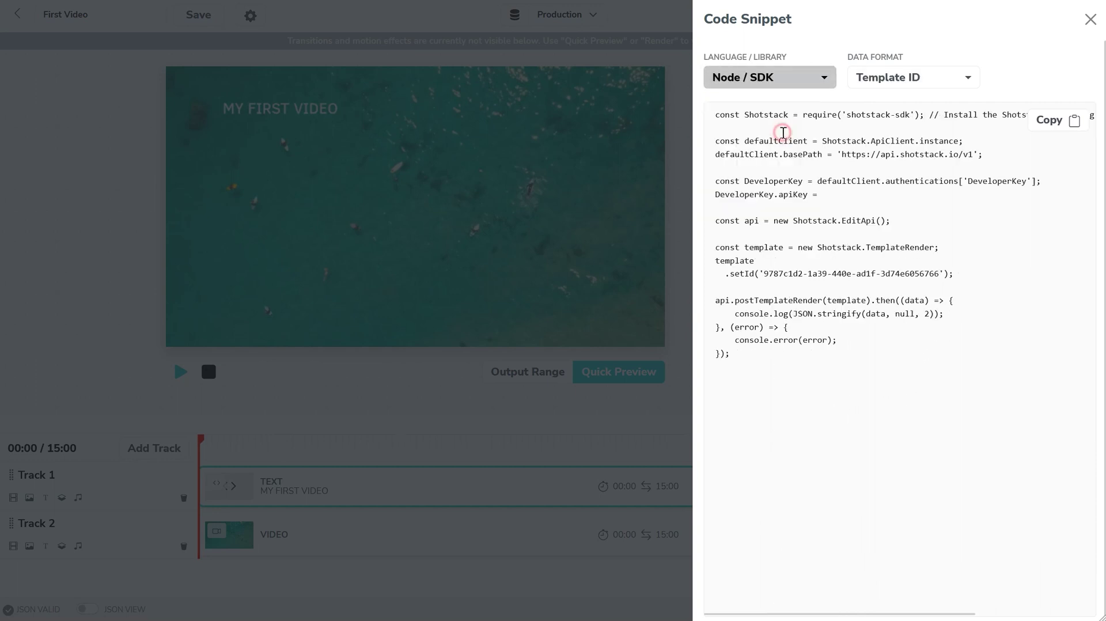
left_click(795, 81)
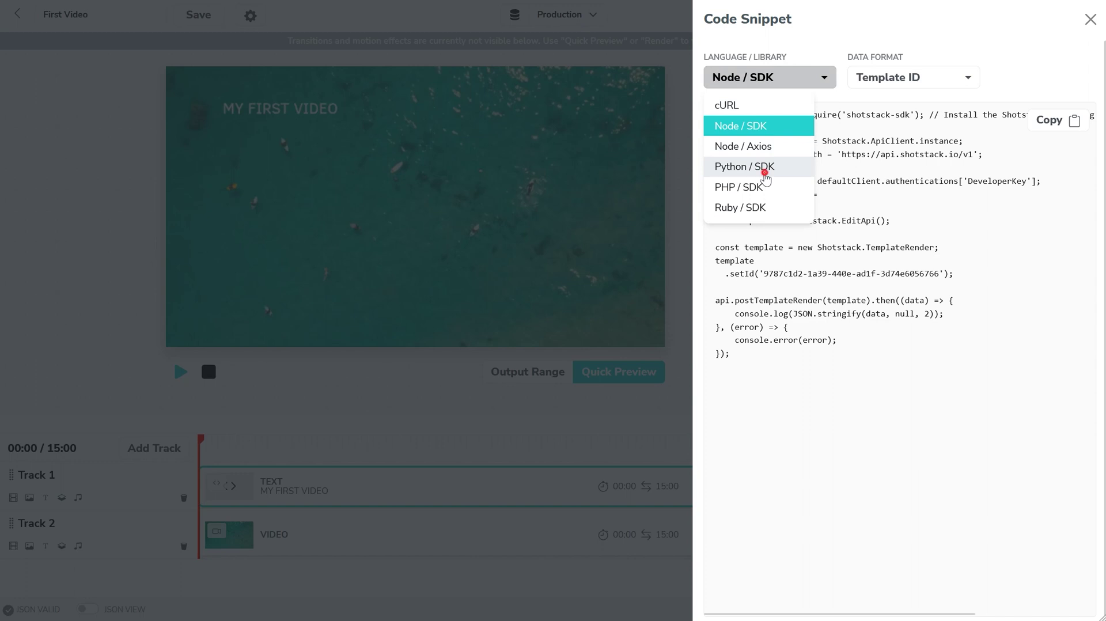
left_click(765, 173)
left_click(780, 77)
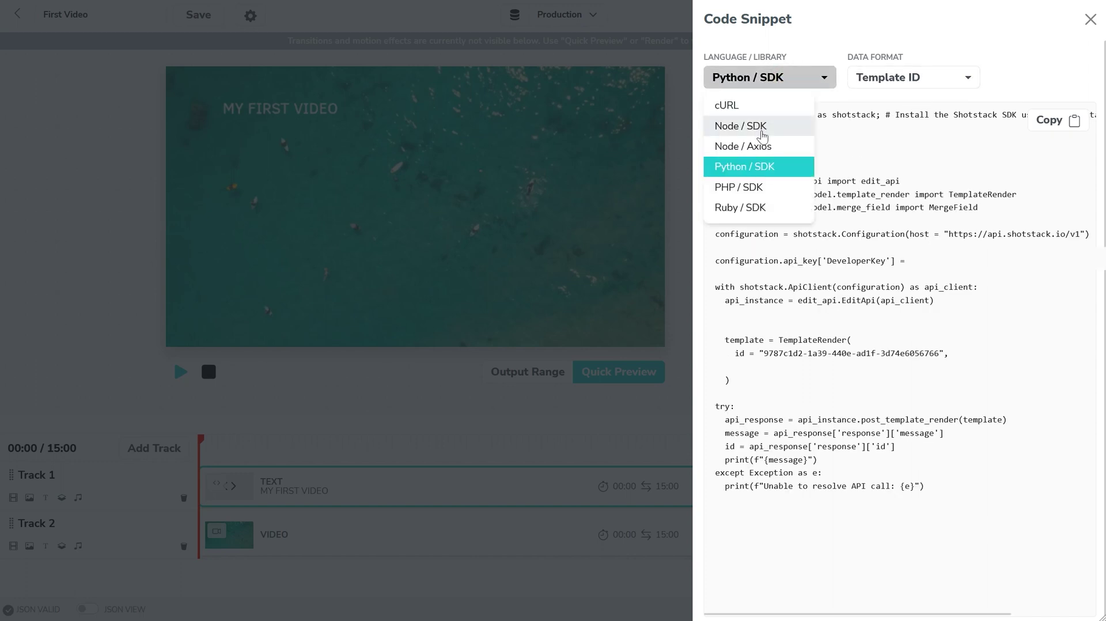
left_click(748, 146)
left_click(933, 77)
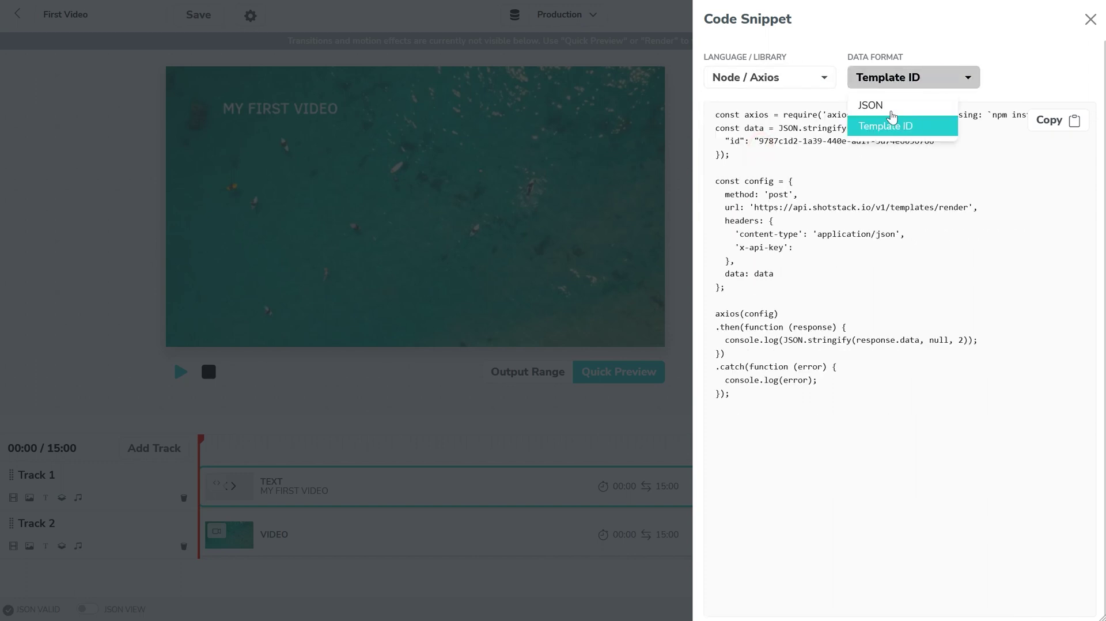
left_click(891, 109)
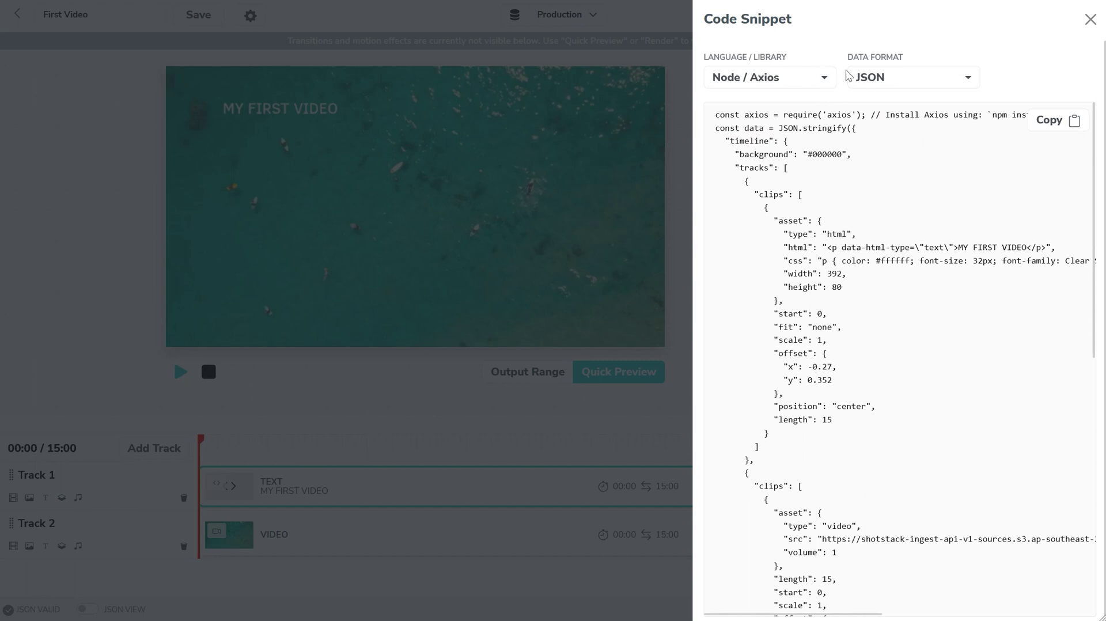
left_click(919, 79)
left_click(887, 126)
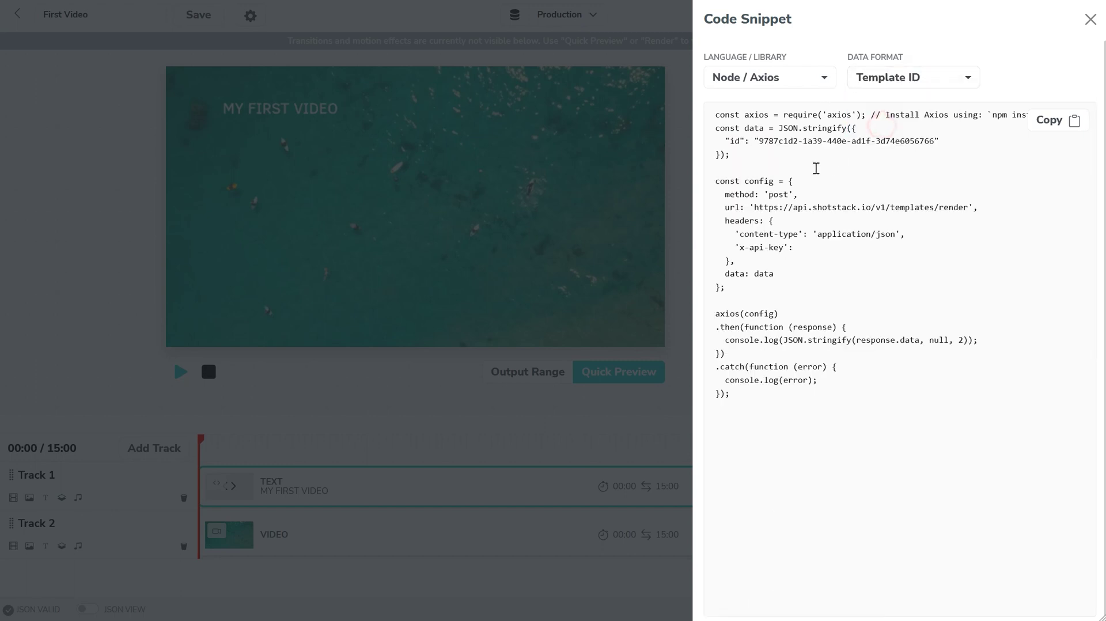
left_click(788, 88)
left_click(753, 207)
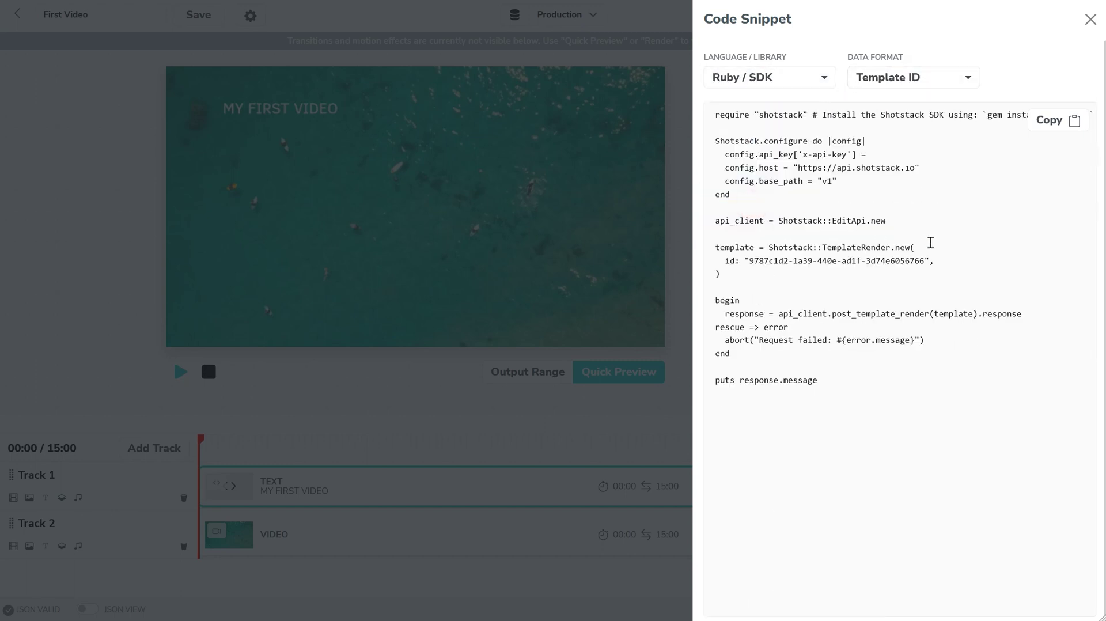
key("Escape")
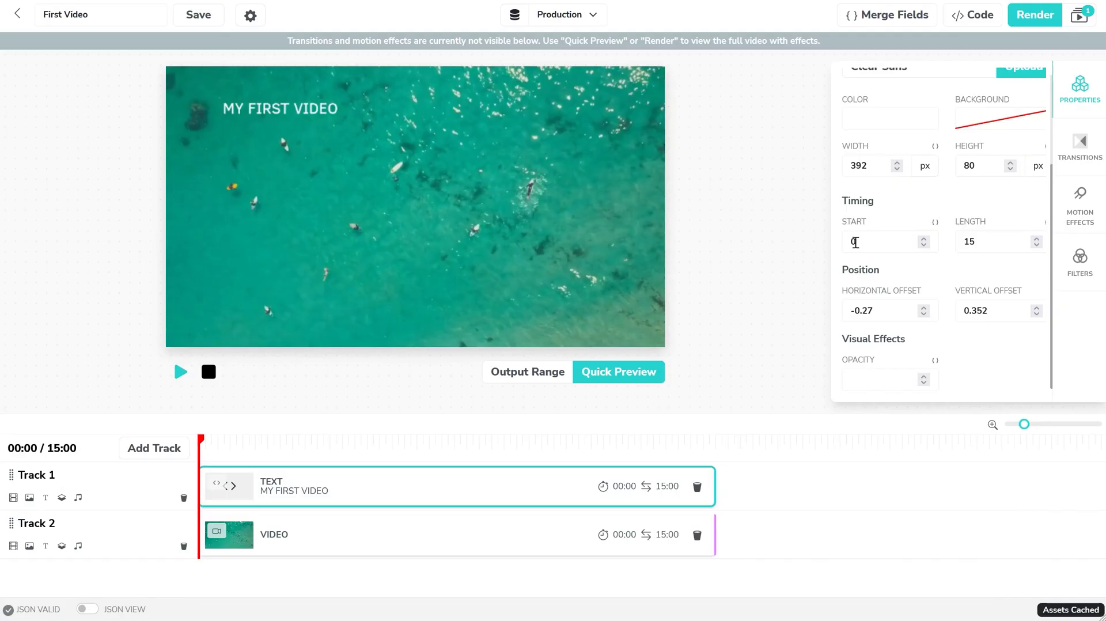